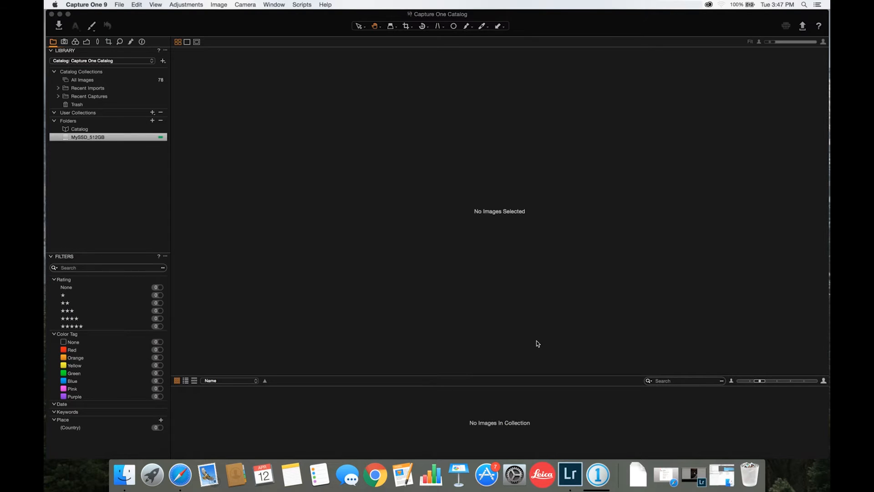
- Launch Leica Image Shuttle 3 and review the Camera Settings before returning to File Settings
{"action": "left_click", "coordinate": [542, 479]}
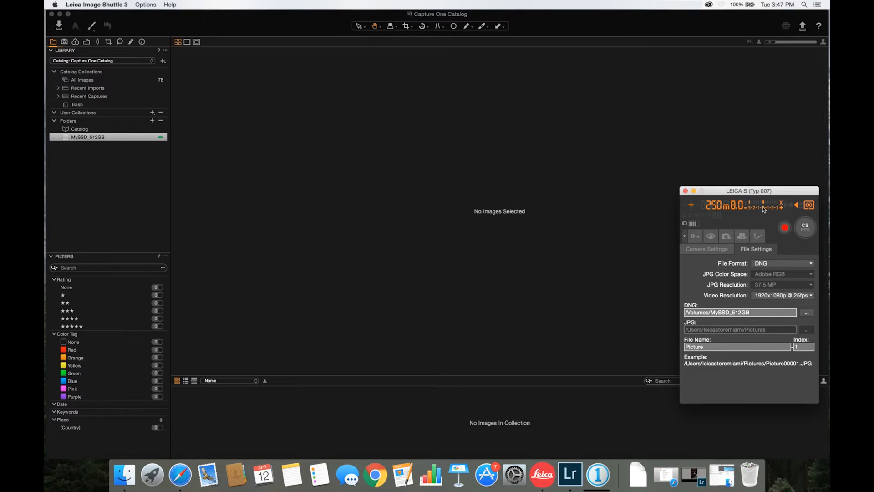
{"action": "left_click", "coordinate": [707, 249]}
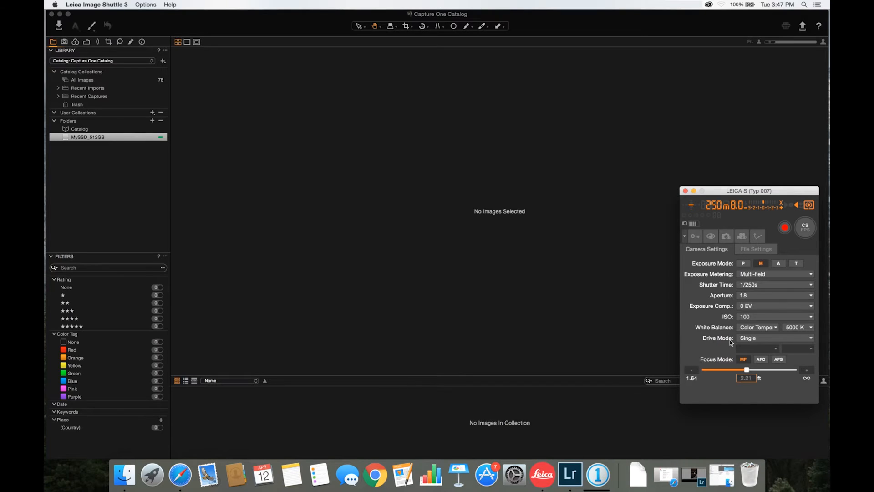
{"action": "left_click", "coordinate": [755, 251]}
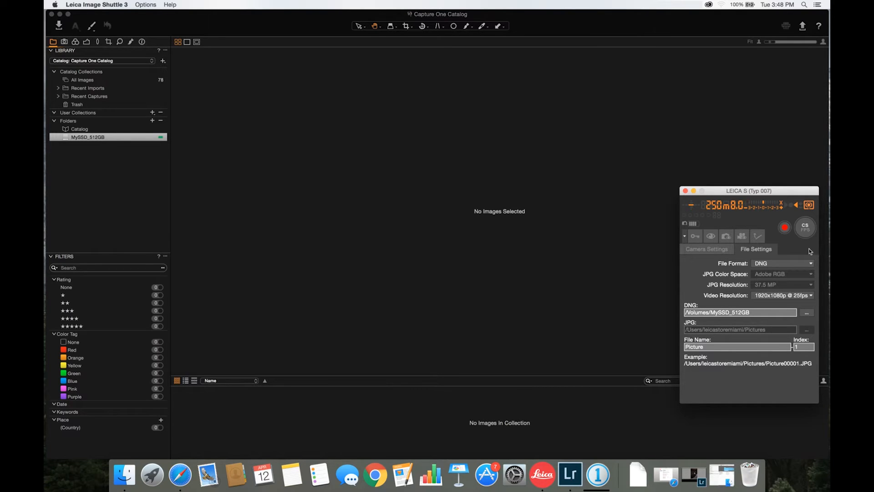
- Set the capture File Format to DNG only and start choosing the DNG save location
{"action": "left_click", "coordinate": [794, 270]}
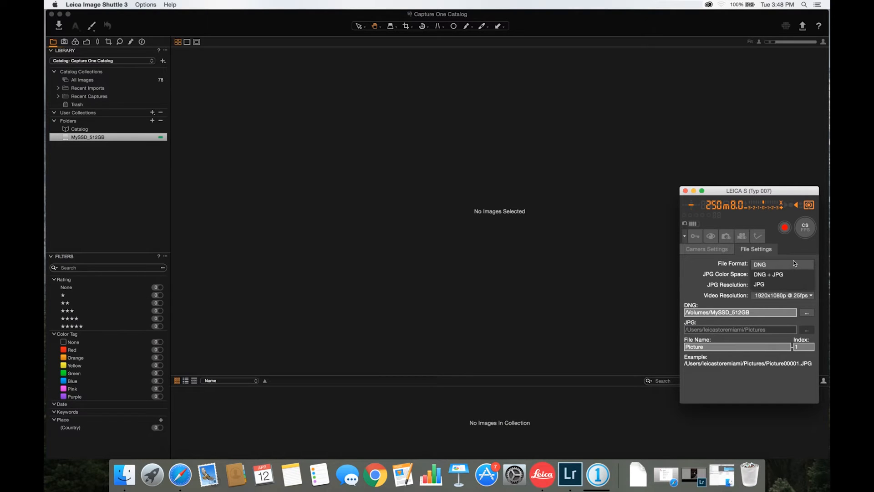
{"action": "left_click", "coordinate": [794, 263]}
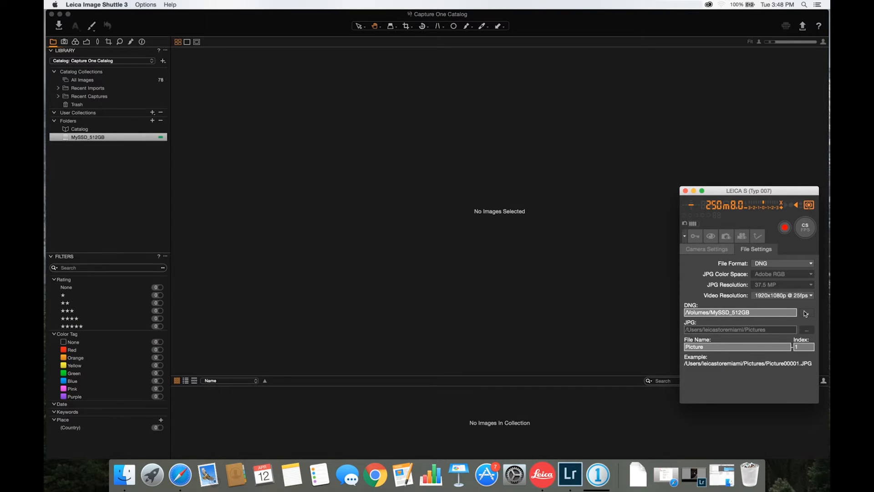
{"action": "left_click", "coordinate": [805, 312]}
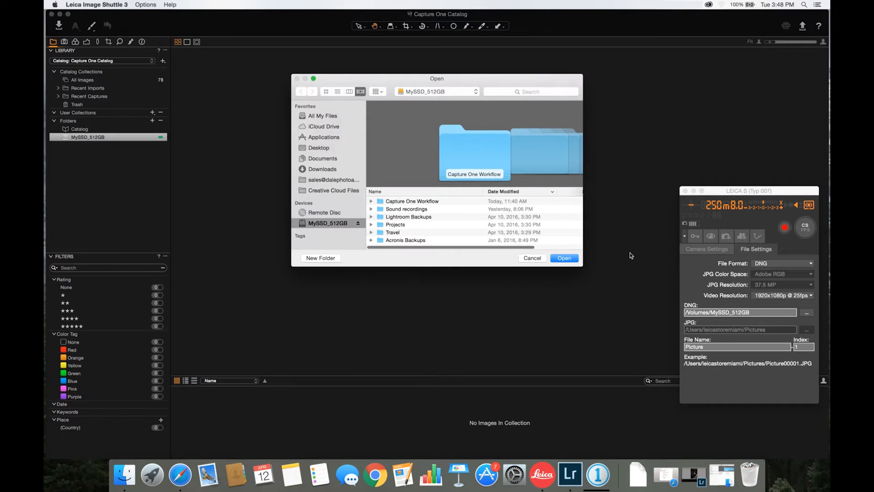
- Create a new Still Life folder on MySSD_512GB and make it the DNG destination
{"action": "left_click", "coordinate": [328, 257]}
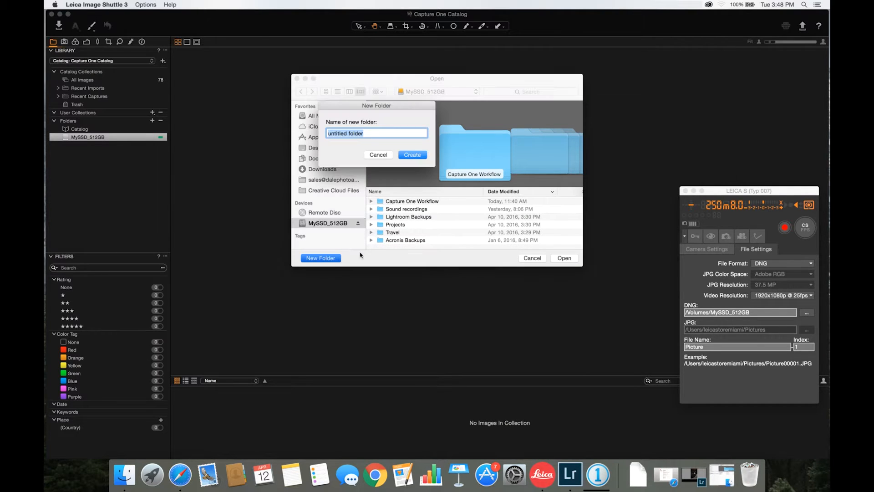
{"action": "type", "text": "S"}
{"action": "type", "text": "till Life"}
{"action": "key", "text": "Return"}
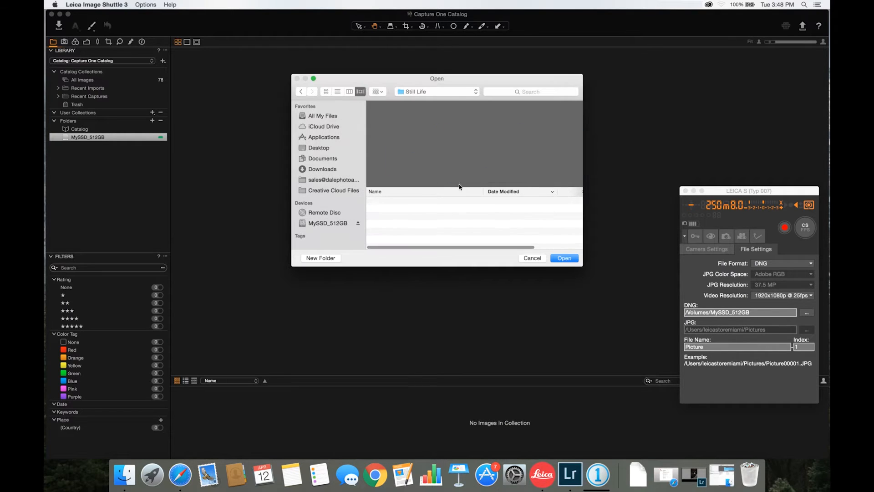
{"action": "left_click", "coordinate": [562, 257]}
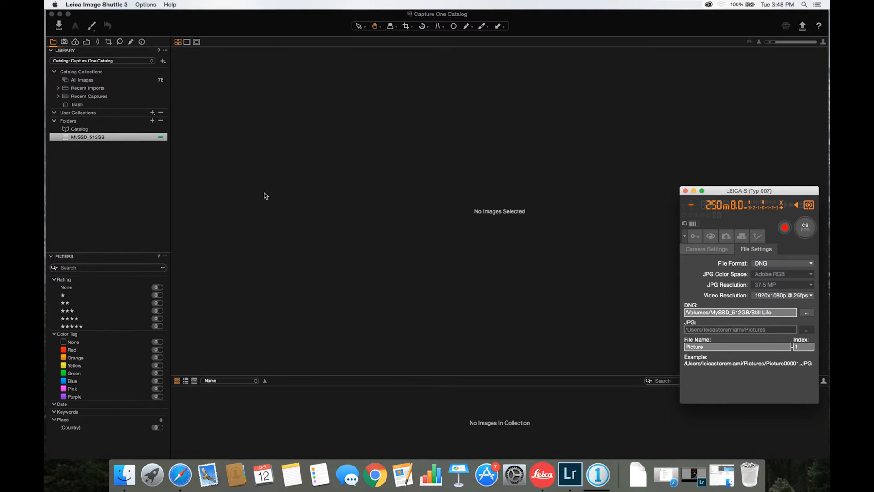
{"action": "left_click", "coordinate": [132, 139]}
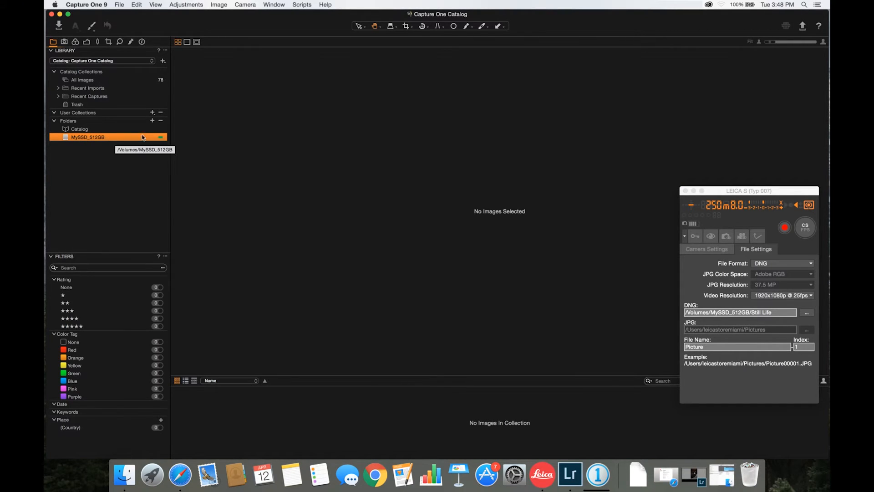
- Add the Still Life folder to the Capture One catalog under MySSD_512GB
{"action": "left_click", "coordinate": [152, 121]}
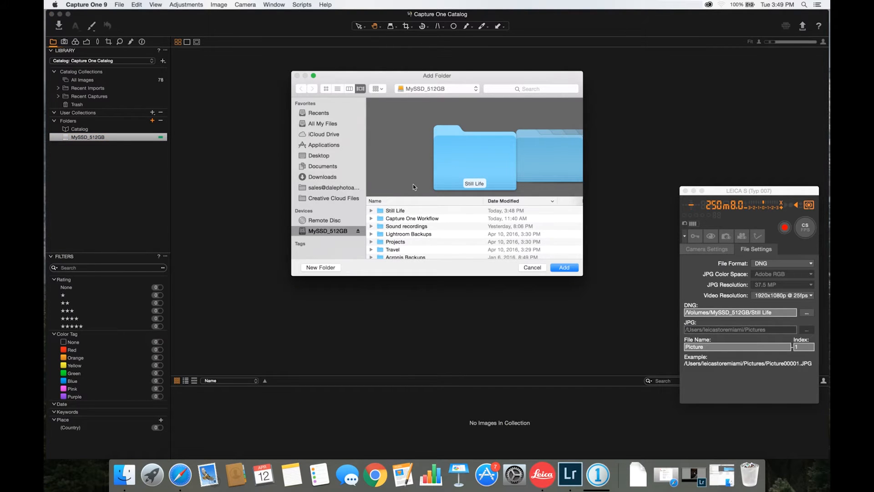
{"action": "left_click", "coordinate": [410, 212]}
{"action": "left_click", "coordinate": [563, 268]}
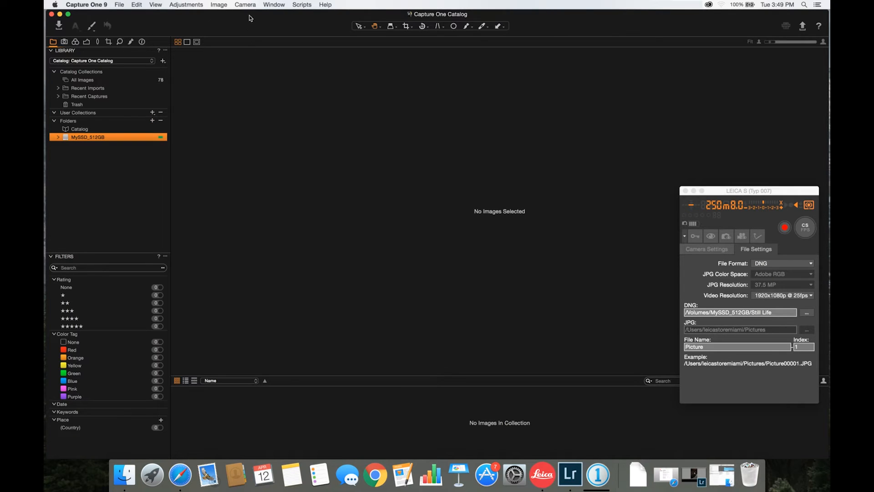
- Select the Still Life folder and turn on Hot Folder Enabled in the Camera menu
{"action": "left_click", "coordinate": [58, 136]}
{"action": "left_click", "coordinate": [80, 146]}
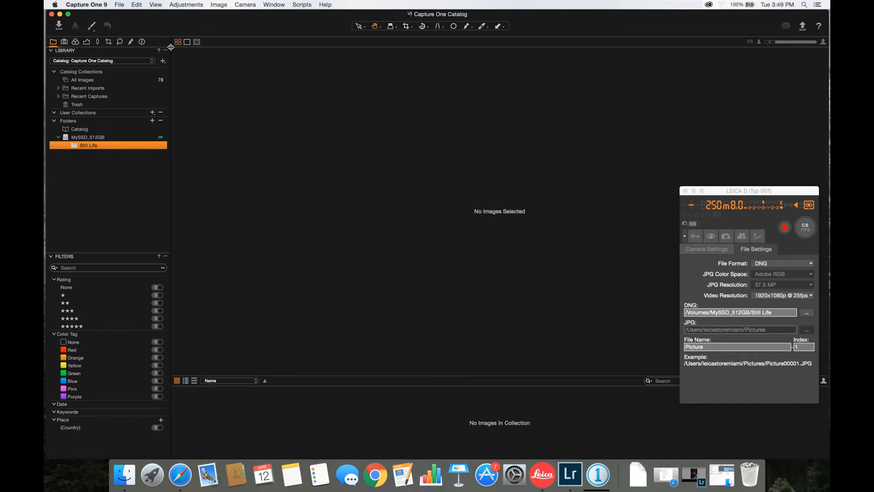
{"action": "left_click", "coordinate": [241, 5]}
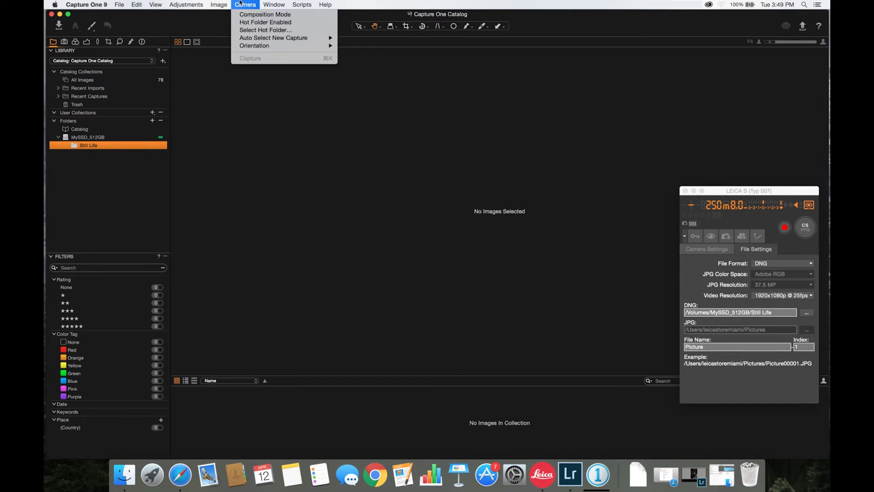
{"action": "left_click", "coordinate": [265, 22]}
{"action": "left_click", "coordinate": [247, 5]}
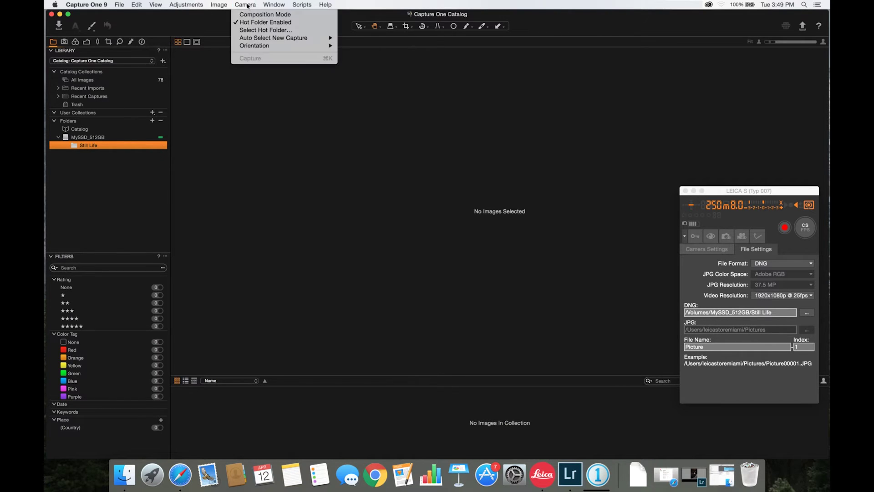
- Set Still Life as the hot folder and take a first tethered shot from the Leica window
{"action": "left_click", "coordinate": [257, 30]}
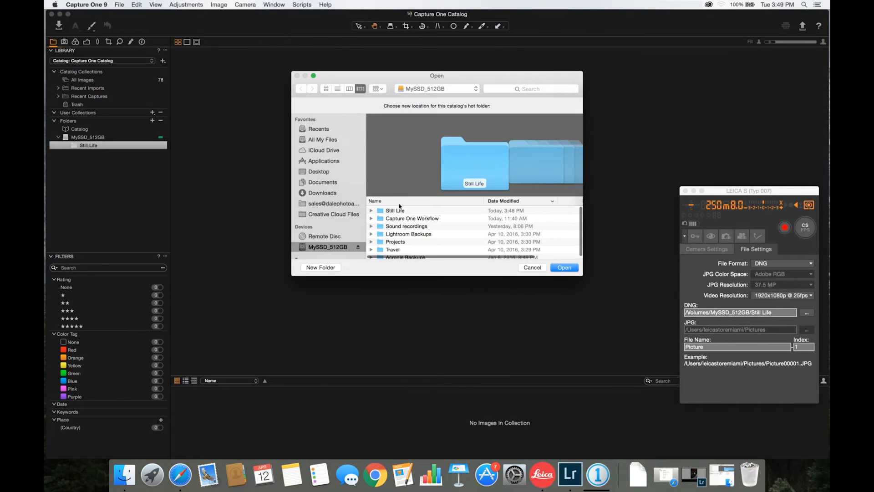
{"action": "left_click", "coordinate": [564, 267]}
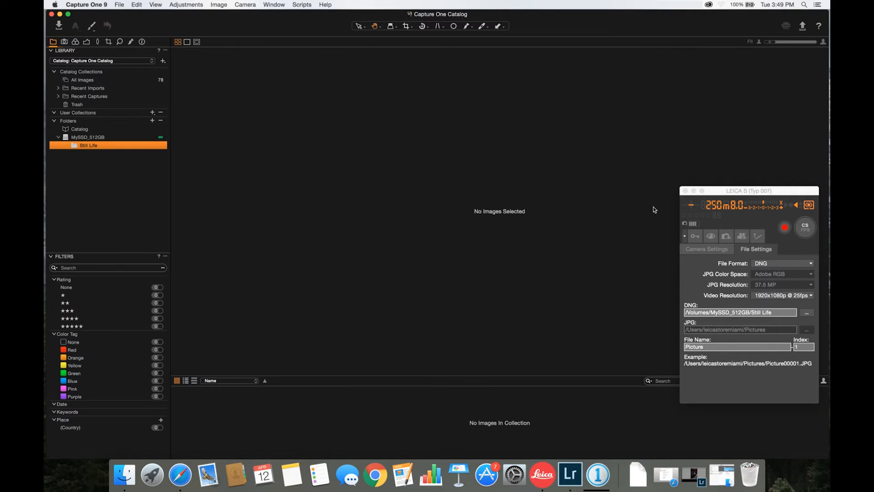
{"action": "left_click", "coordinate": [808, 231]}
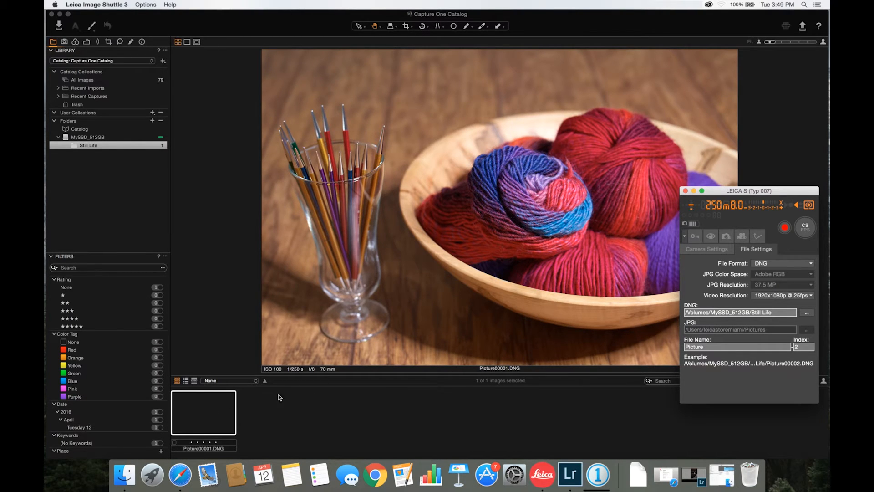
- Check the ICC Profile of Picture00001.DNG in Capture One and keep DNG File Neutral
{"action": "left_click", "coordinate": [77, 44]}
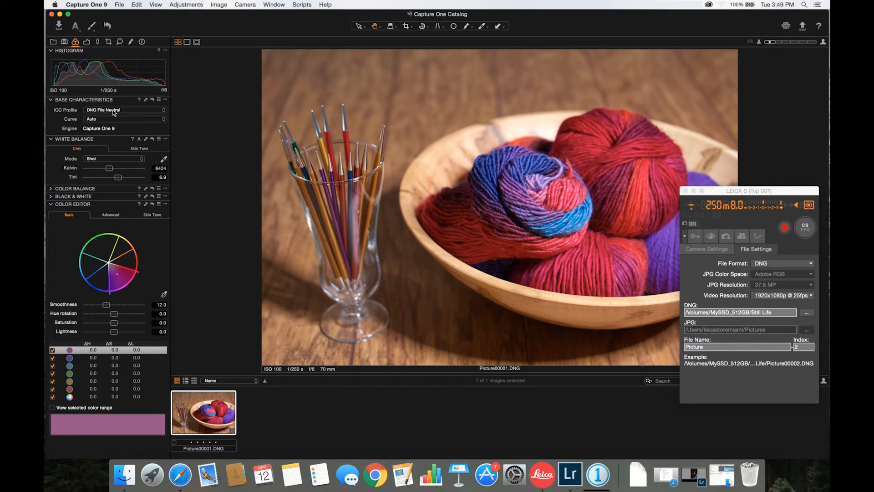
{"action": "left_click", "coordinate": [115, 113]}
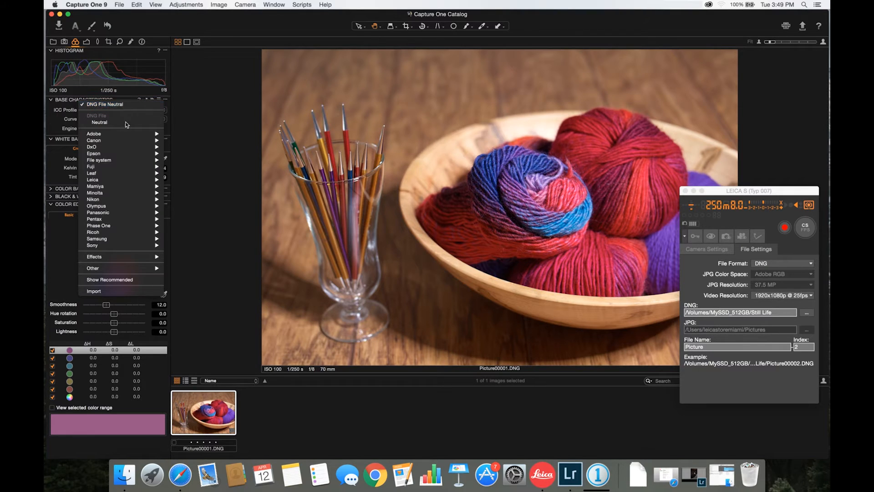
{"action": "mouse_move", "coordinate": [93, 180]}
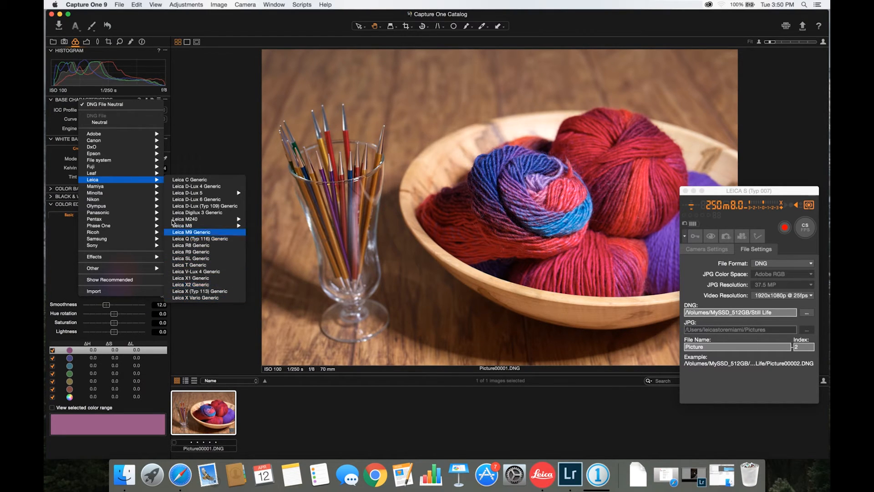
{"action": "left_click", "coordinate": [85, 120]}
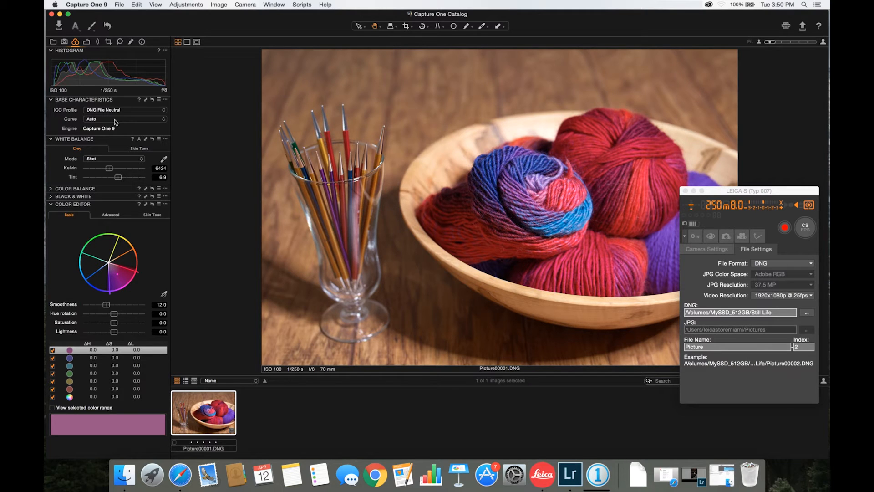
- Set shadows 23, clarity -3, saturation -8 and exposure 0.42 on the yarn shot
{"action": "left_click", "coordinate": [86, 43]}
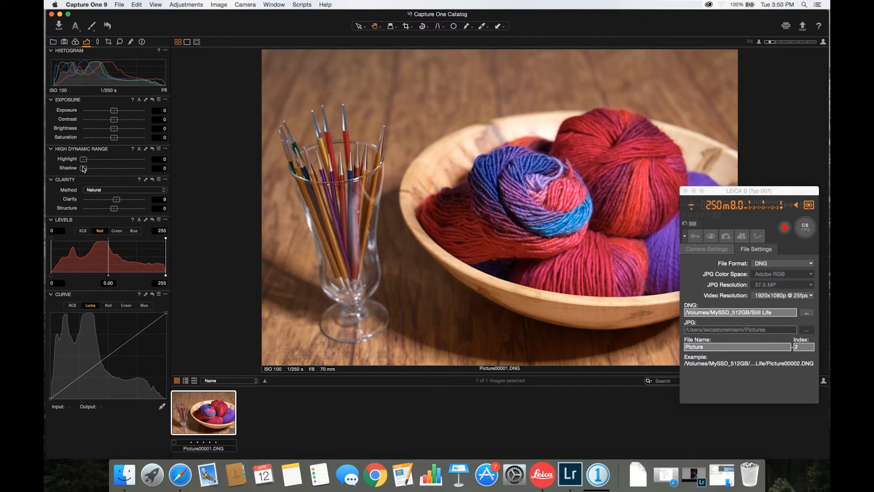
{"action": "left_click_drag", "start_coordinate": [83, 169], "coordinate": [99, 169]}
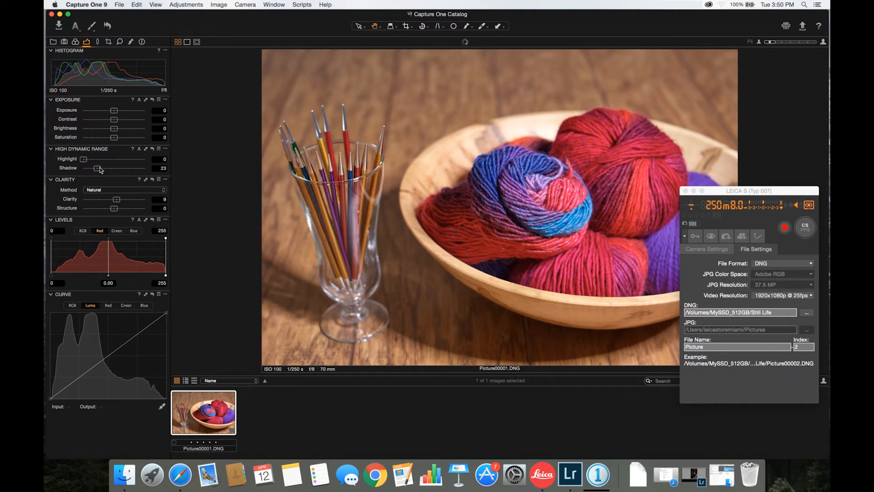
{"action": "left_click_drag", "start_coordinate": [117, 202], "coordinate": [119, 202]}
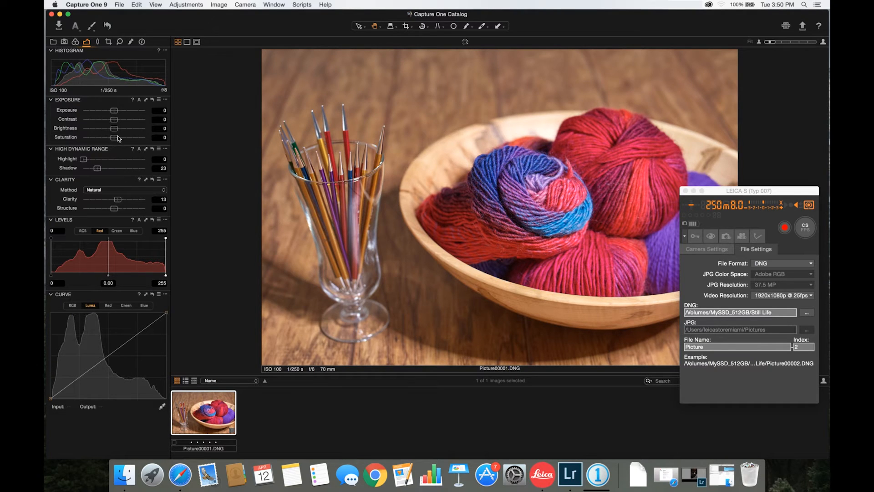
{"action": "left_click_drag", "start_coordinate": [114, 137], "coordinate": [112, 139]}
{"action": "left_click_drag", "start_coordinate": [115, 111], "coordinate": [117, 110]}
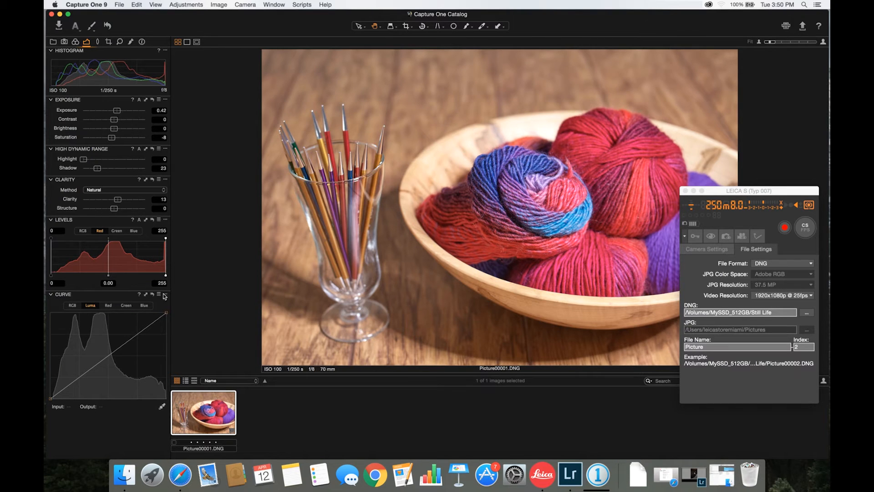
- Shape the luma curve with a lifted highlight point and a pulled-down shadow point
{"action": "left_click", "coordinate": [146, 330]}
{"action": "left_click_drag", "start_coordinate": [146, 331], "coordinate": [143, 326]}
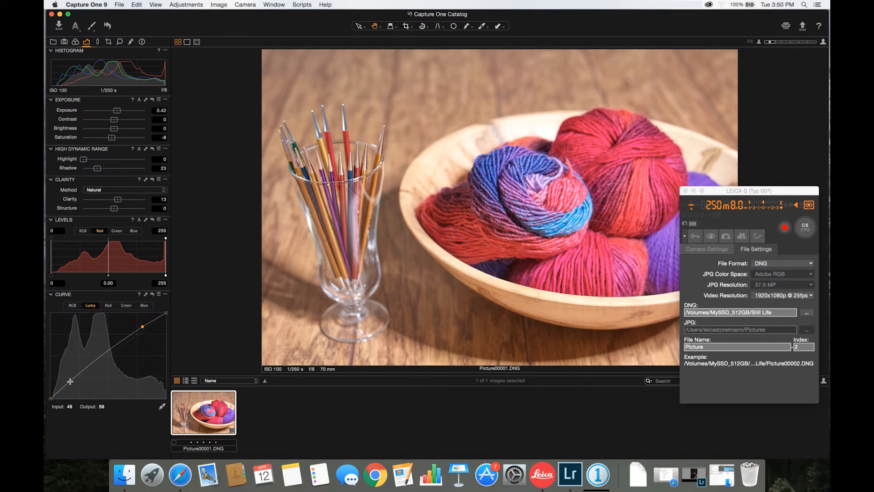
{"action": "left_click_drag", "start_coordinate": [70, 382], "coordinate": [71, 384]}
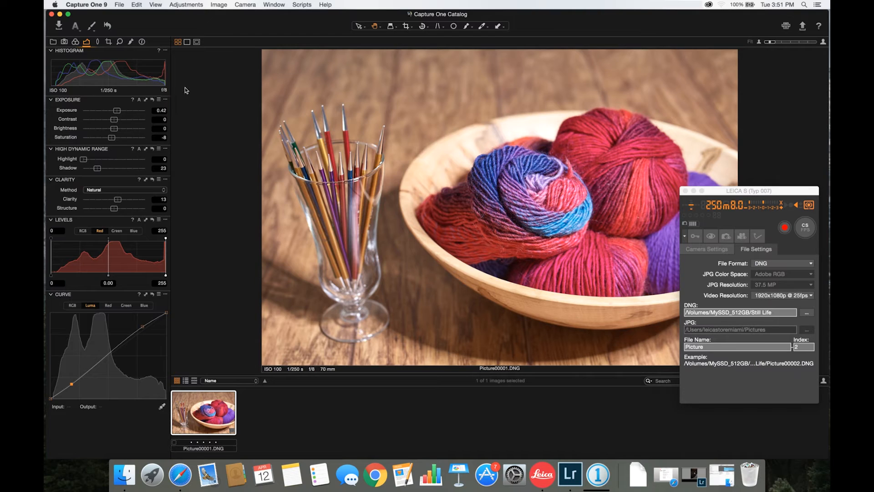
- Save the Exposure and High Dynamic Range settings as DNG file defaults and apply them
{"action": "left_click", "coordinate": [166, 100]}
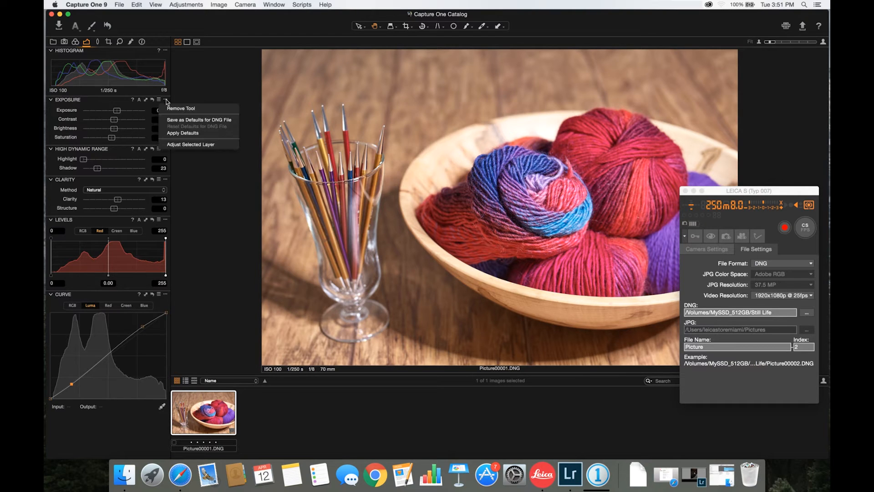
{"action": "left_click", "coordinate": [195, 121]}
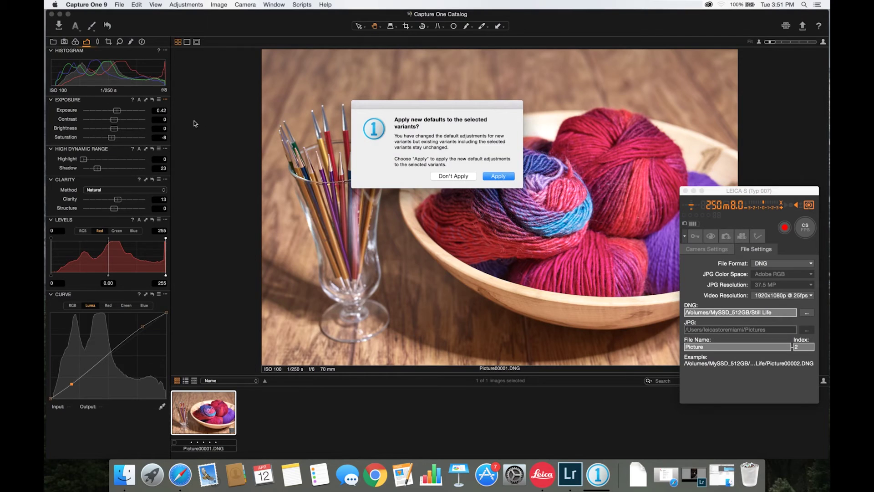
{"action": "left_click", "coordinate": [497, 177]}
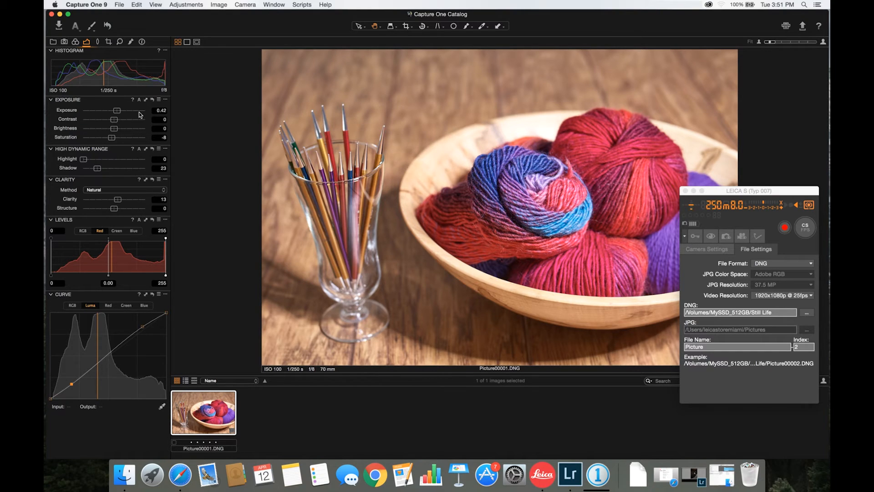
{"action": "left_click", "coordinate": [165, 148]}
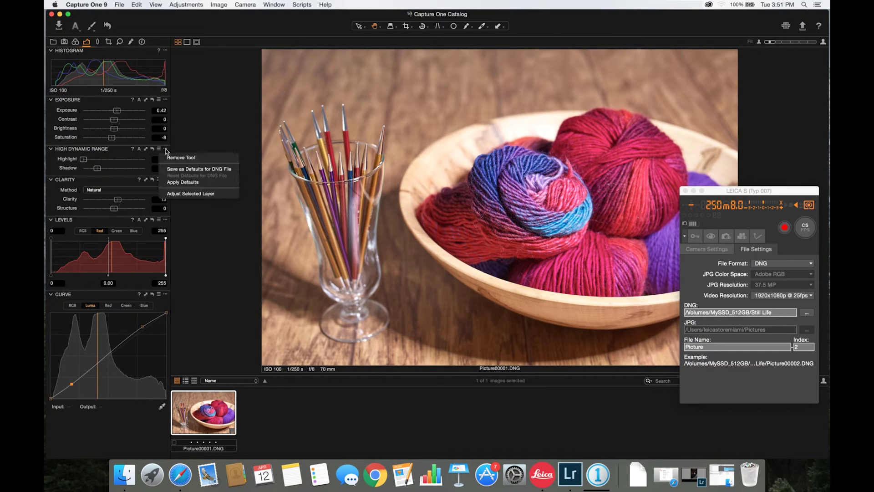
{"action": "left_click", "coordinate": [197, 169]}
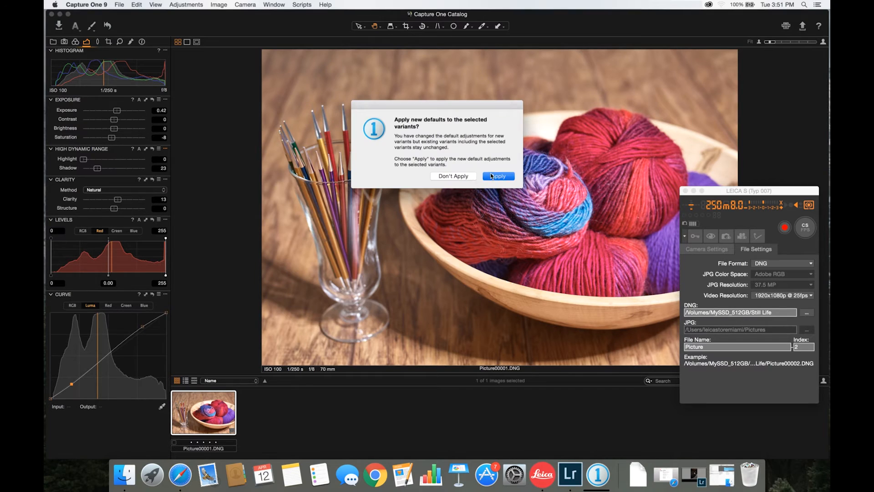
{"action": "left_click", "coordinate": [489, 175]}
- Save the Clarity and Curve settings as DNG file defaults and apply them
{"action": "left_click", "coordinate": [165, 179]}
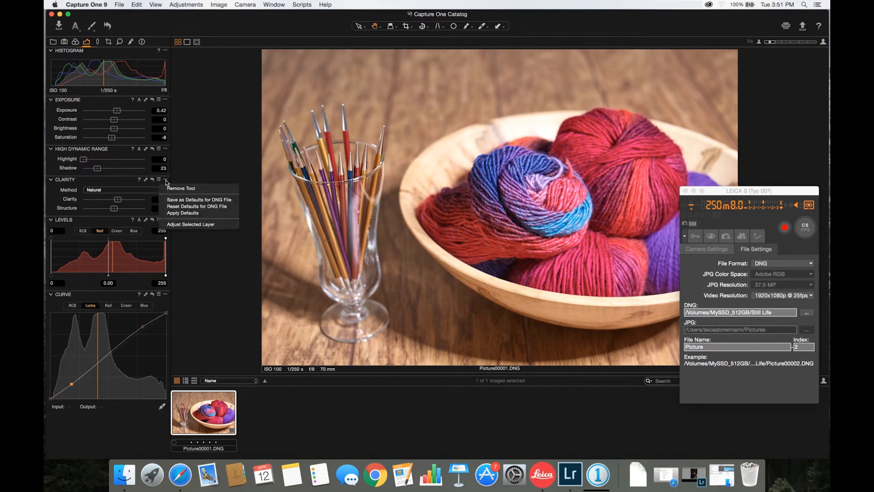
{"action": "left_click", "coordinate": [198, 200]}
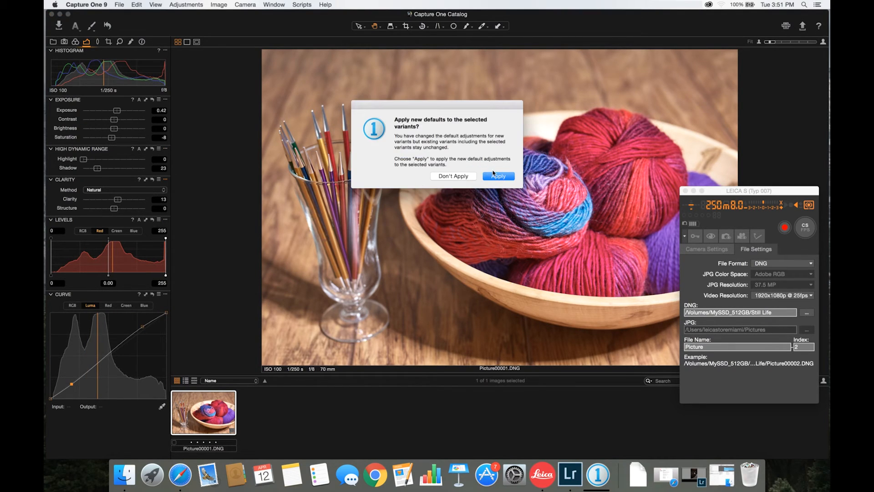
{"action": "left_click", "coordinate": [501, 176]}
{"action": "left_click", "coordinate": [165, 294]}
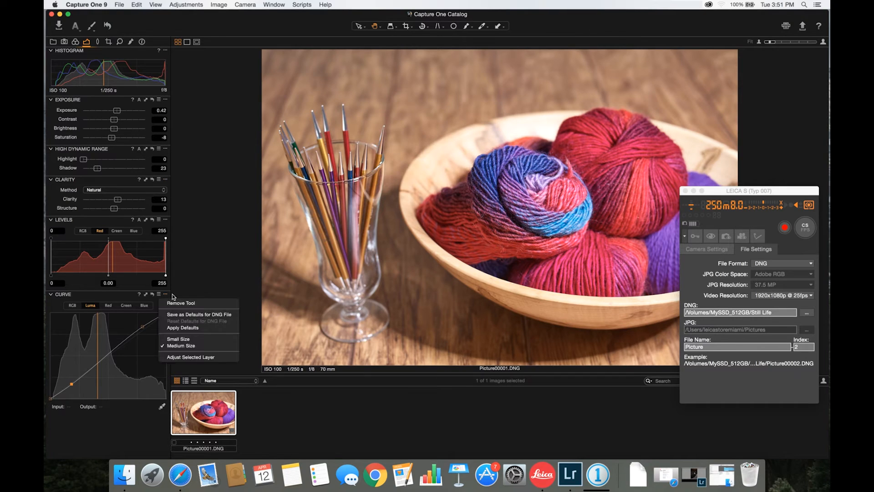
{"action": "left_click", "coordinate": [195, 315]}
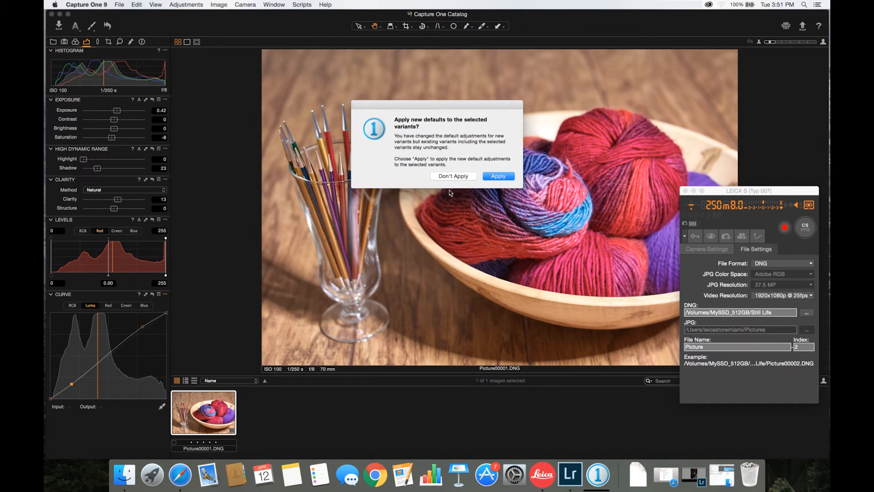
{"action": "left_click", "coordinate": [493, 175]}
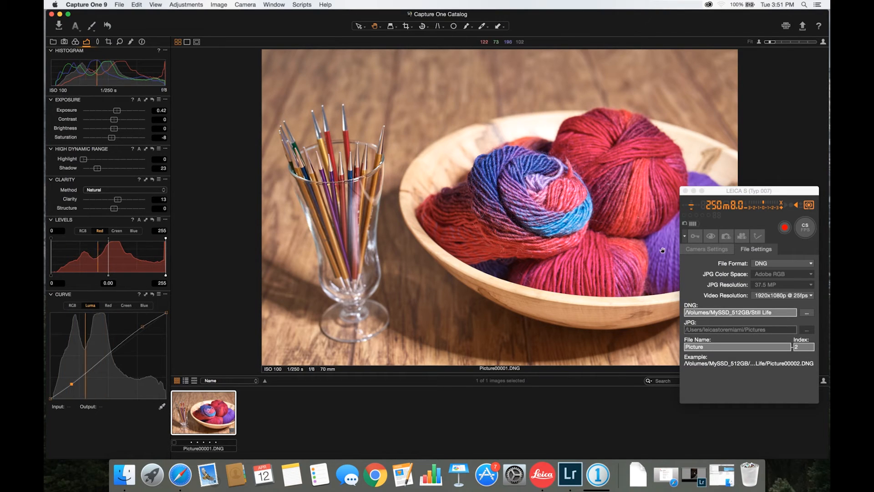
- Set the Leica aperture to f 9.5, capture a shot and view the newest image in Capture One
{"action": "left_click", "coordinate": [809, 228]}
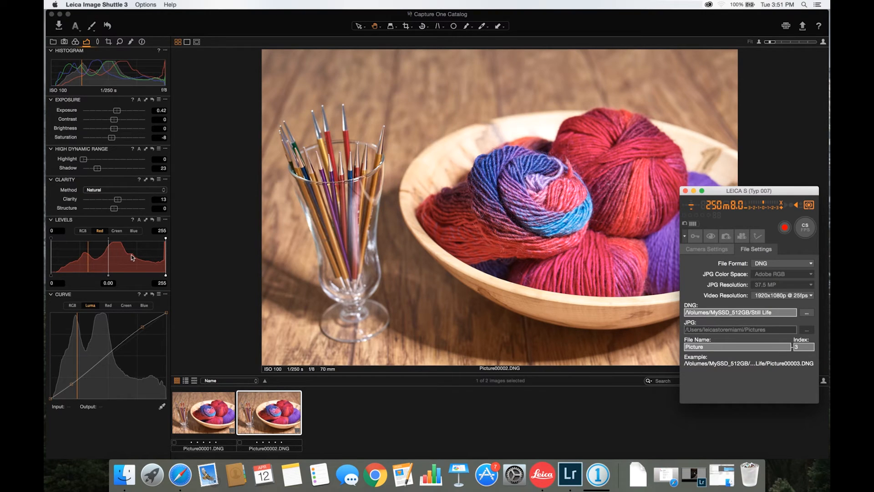
{"action": "left_click", "coordinate": [711, 250]}
{"action": "left_click", "coordinate": [810, 295]}
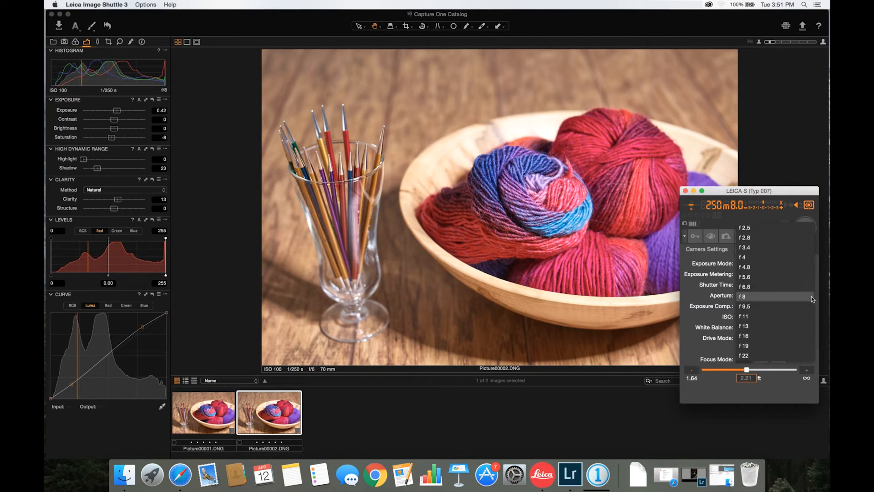
{"action": "left_click", "coordinate": [802, 306]}
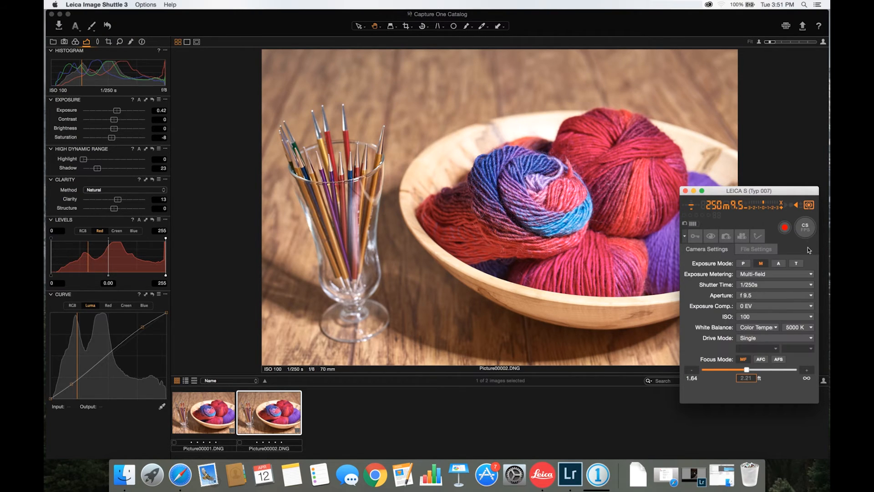
{"action": "left_click", "coordinate": [807, 231]}
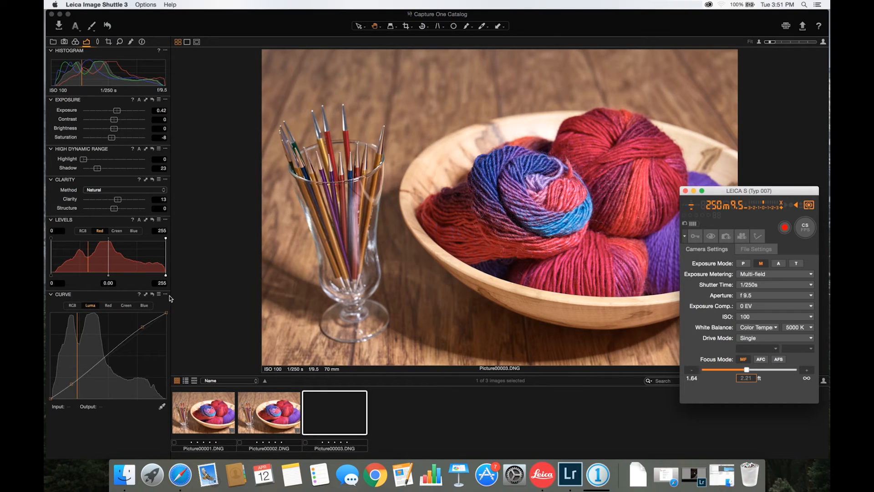
{"action": "left_click", "coordinate": [332, 423]}
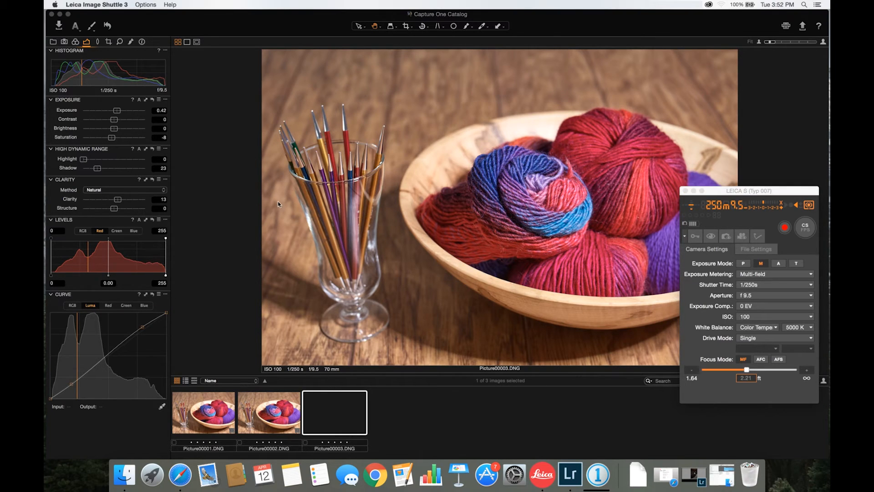
{"action": "left_click", "coordinate": [121, 44]}
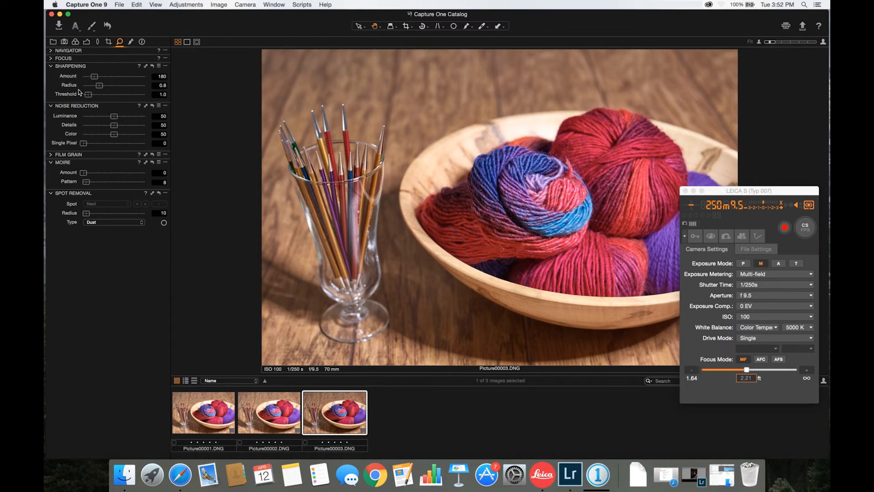
{"action": "left_click", "coordinate": [165, 66]}
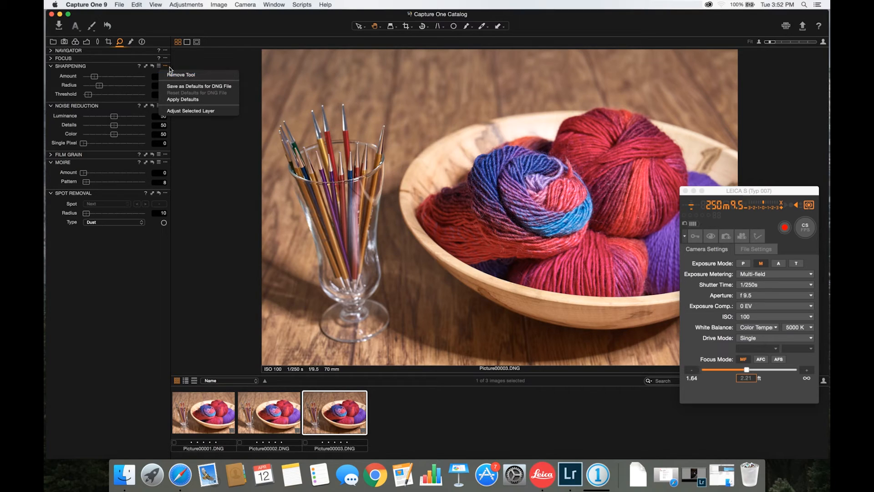
{"action": "left_click", "coordinate": [165, 68]}
{"action": "left_click", "coordinate": [166, 106]}
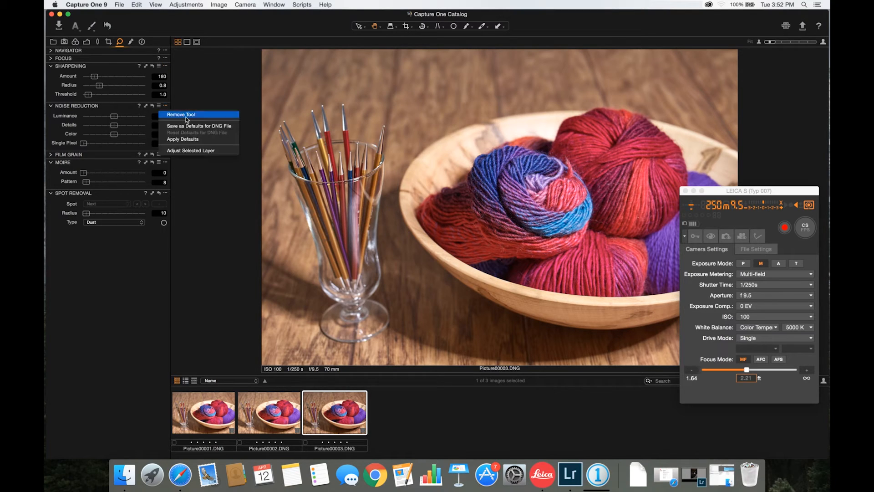
{"action": "left_click", "coordinate": [166, 108]}
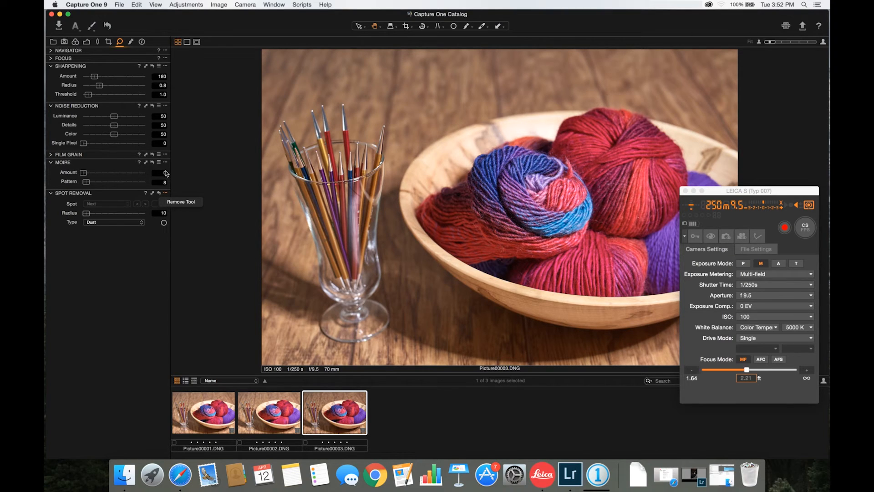
{"action": "left_click", "coordinate": [166, 162]}
{"action": "left_click", "coordinate": [165, 162]}
{"action": "left_click", "coordinate": [86, 43]}
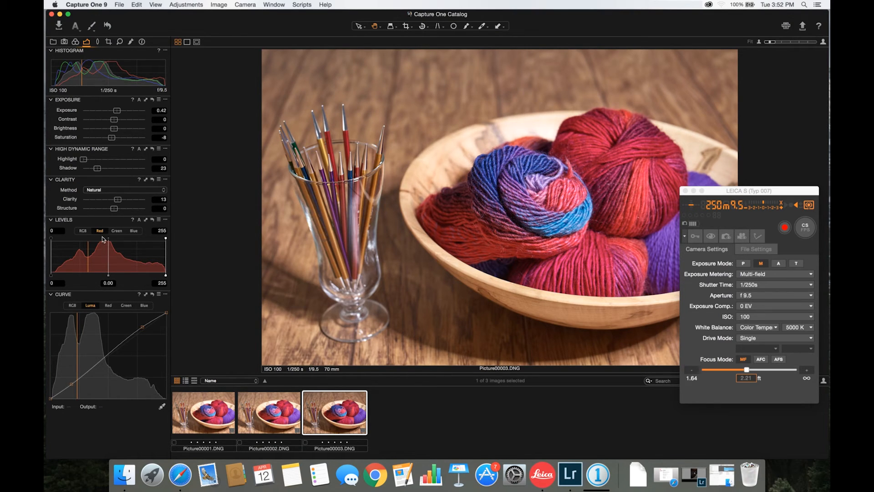
- Pull down the red channel curve and save the current adjustments as DNG defaults
{"action": "left_click", "coordinate": [108, 305]}
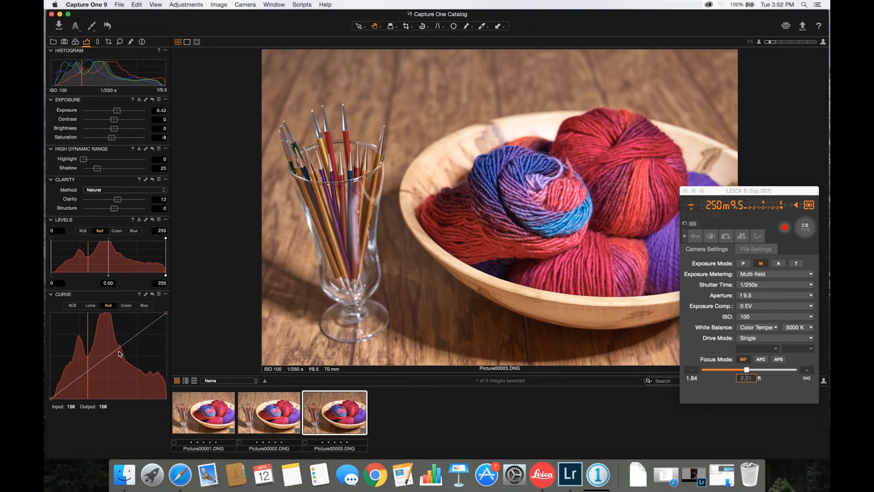
{"action": "left_click_drag", "start_coordinate": [118, 351], "coordinate": [117, 354]}
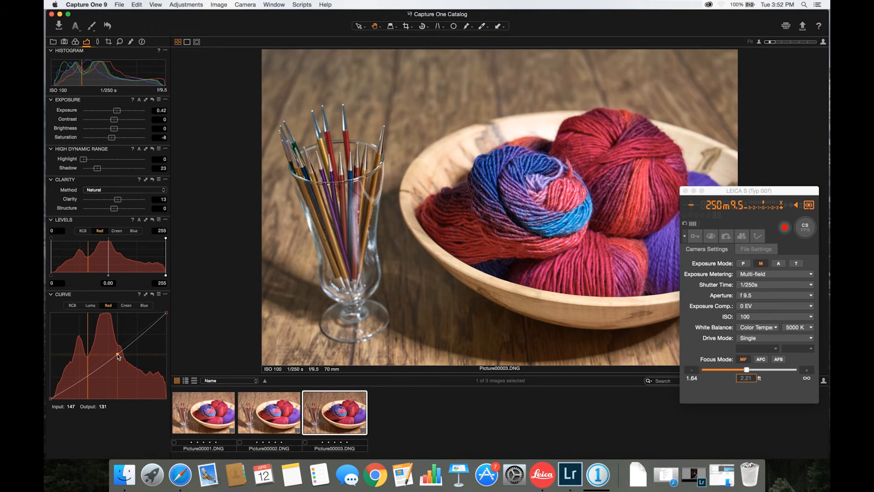
{"action": "left_click", "coordinate": [165, 295]}
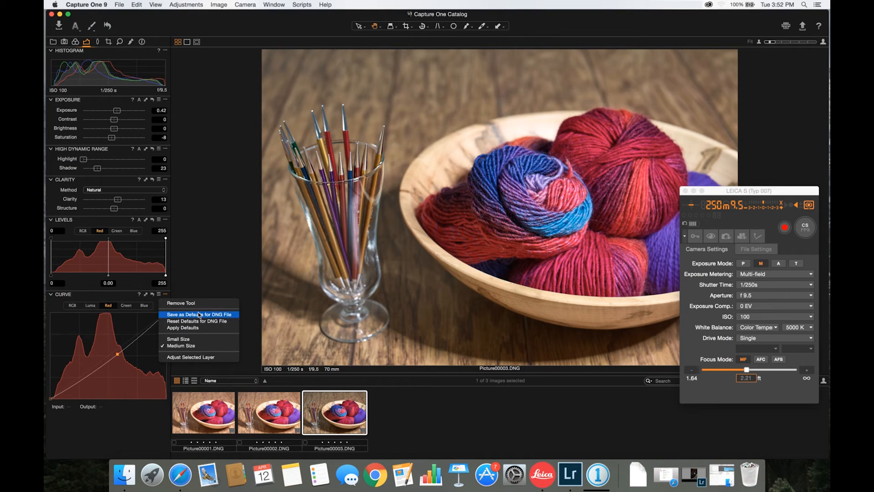
{"action": "left_click", "coordinate": [182, 328]}
{"action": "left_click", "coordinate": [498, 180]}
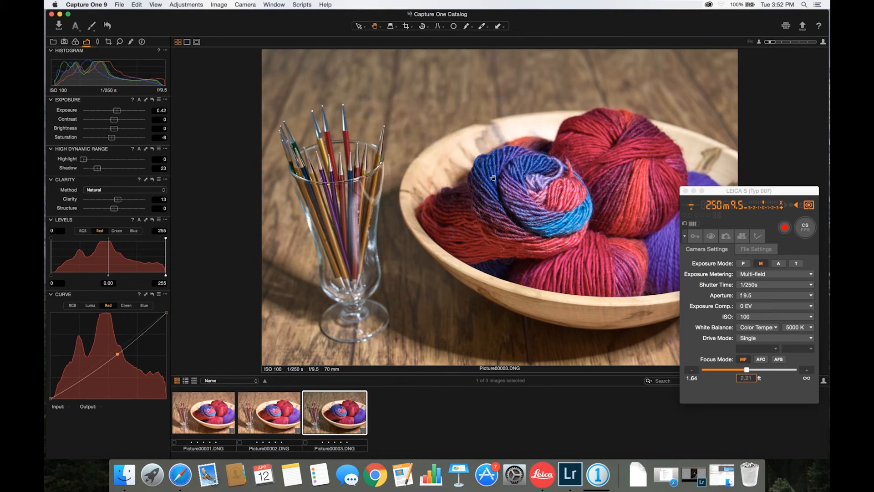
- Capture a fourth tethered shot from the Leica panel and return to Capture One
{"action": "left_click", "coordinate": [806, 229]}
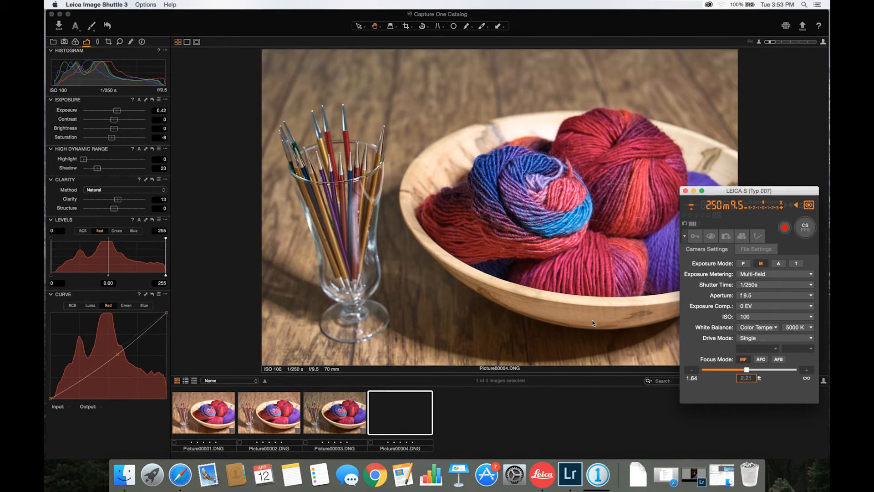
{"action": "left_click", "coordinate": [517, 199]}
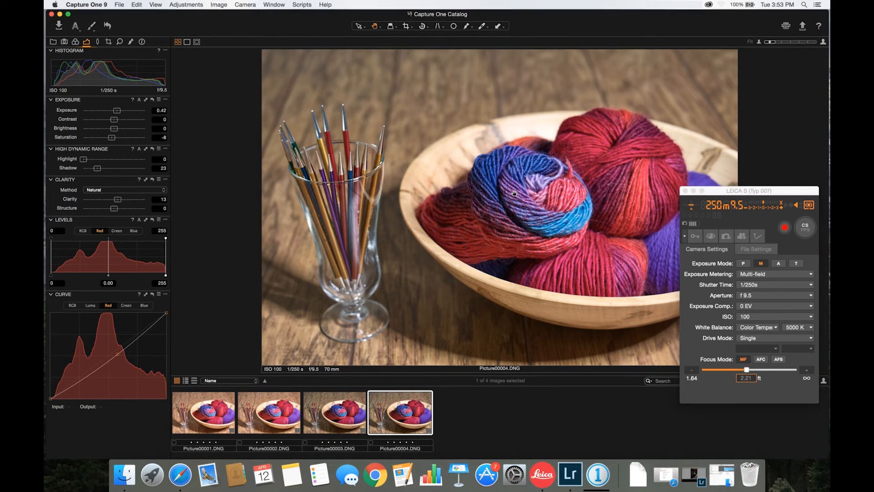
{"action": "double_click", "coordinate": [515, 194]}
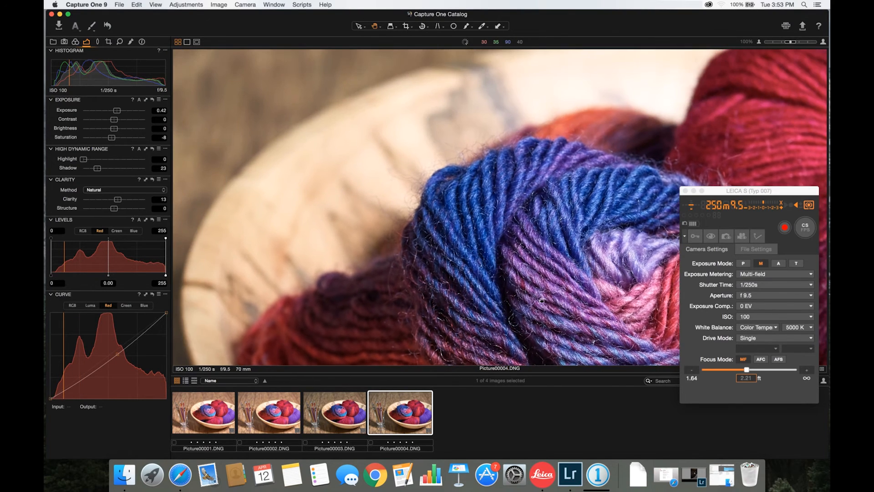
{"action": "left_click_drag", "start_coordinate": [497, 317], "coordinate": [451, 188]}
{"action": "left_click_drag", "start_coordinate": [548, 221], "coordinate": [665, 250]}
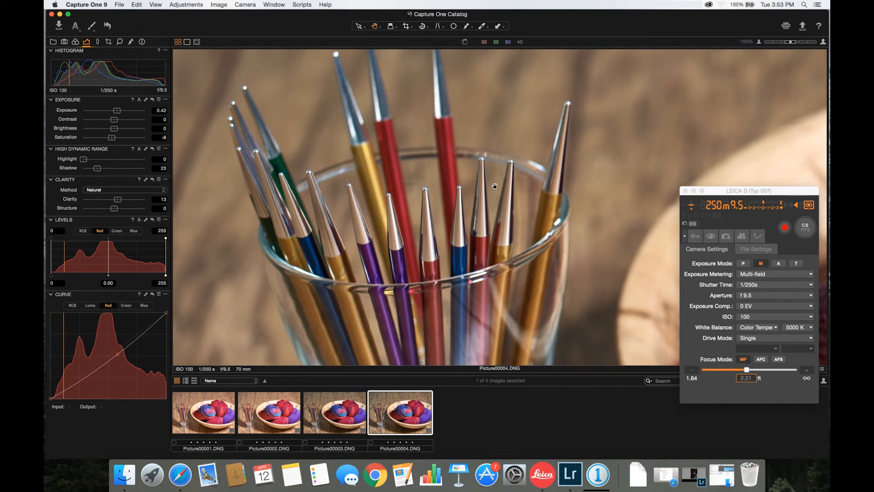
{"action": "left_click_drag", "start_coordinate": [494, 189], "coordinate": [500, 215]}
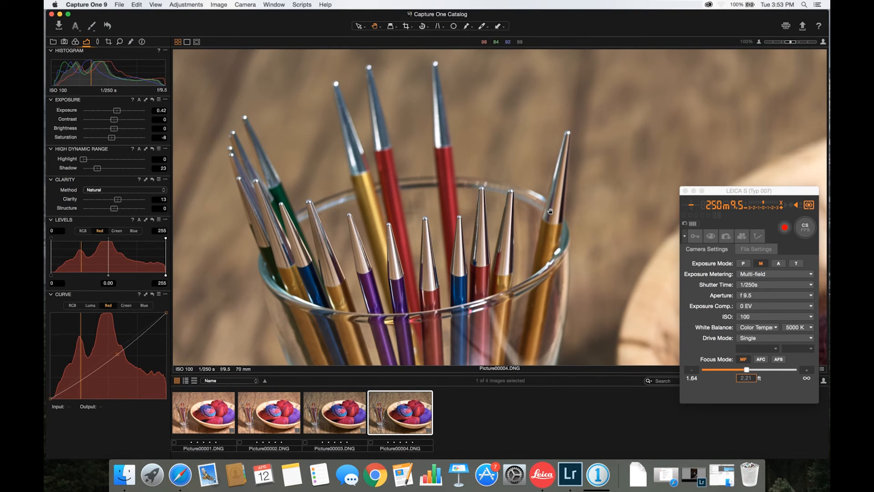
{"action": "double_click", "coordinate": [565, 210]}
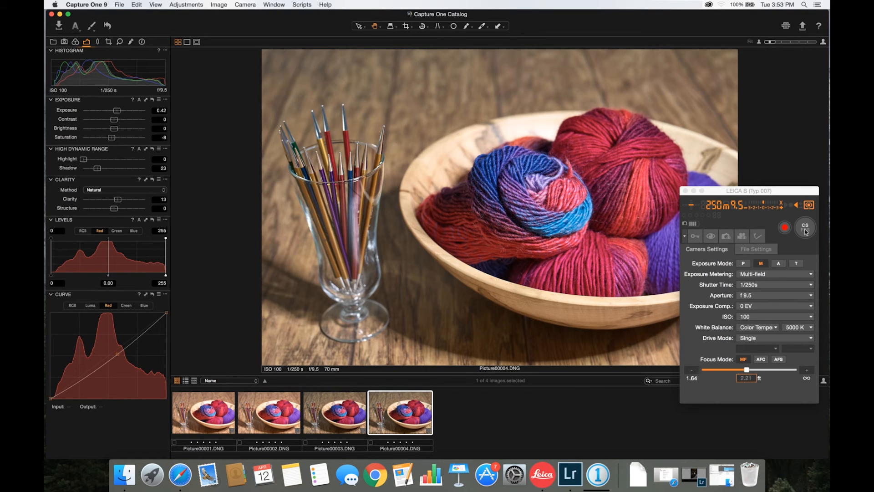
{"action": "left_click", "coordinate": [806, 231]}
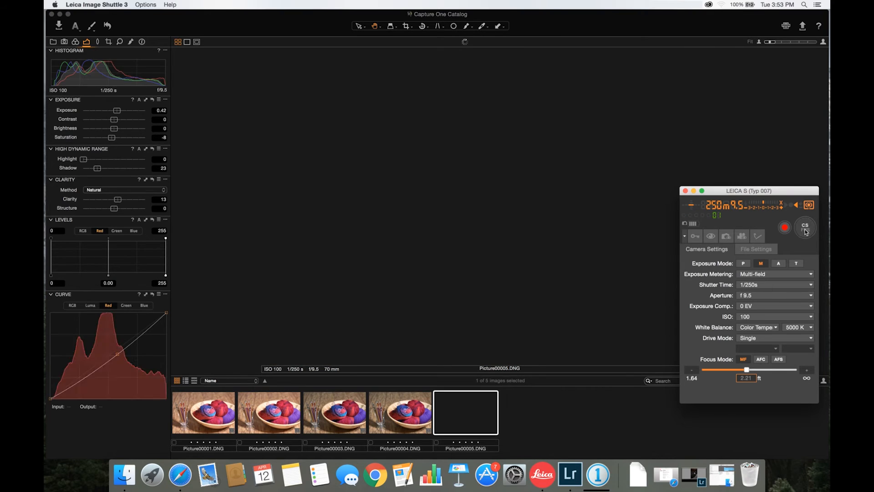
- Fire a burst of tethered shots from the Leica capture button
{"action": "left_click", "coordinate": [805, 232]}
{"action": "left_click", "coordinate": [806, 232]}
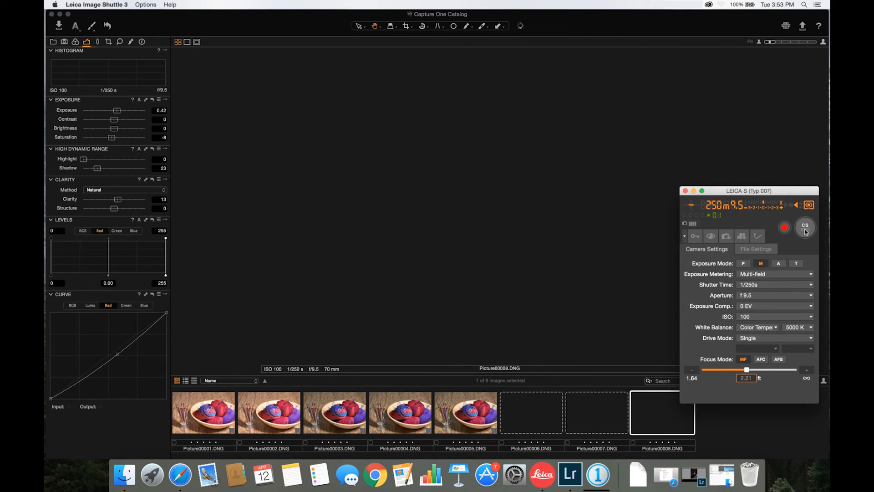
{"action": "left_click", "coordinate": [806, 232]}
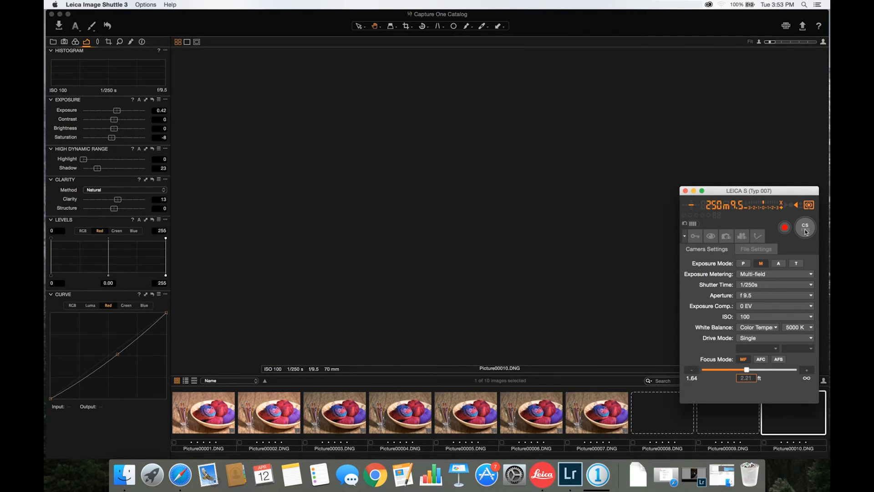
{"action": "left_click", "coordinate": [805, 231]}
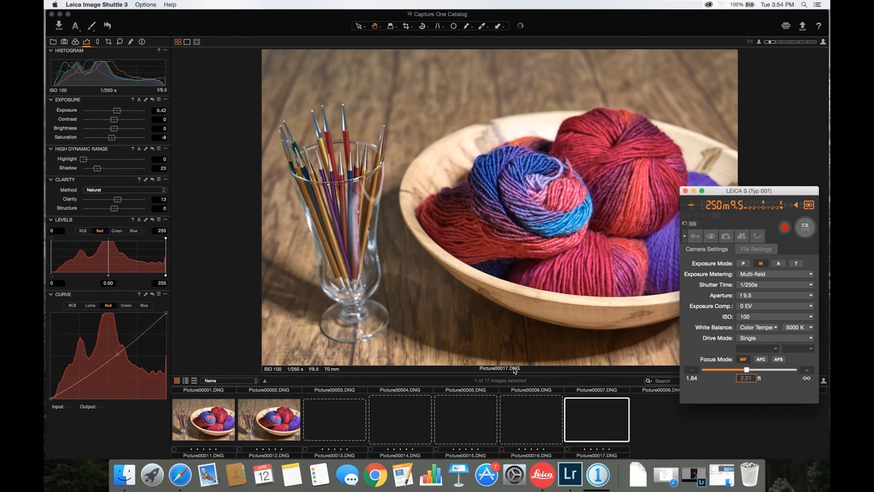
- Review the new captures in the filmstrip up to Picture00017, then return to the Leica file settings
{"action": "left_click", "coordinate": [277, 418]}
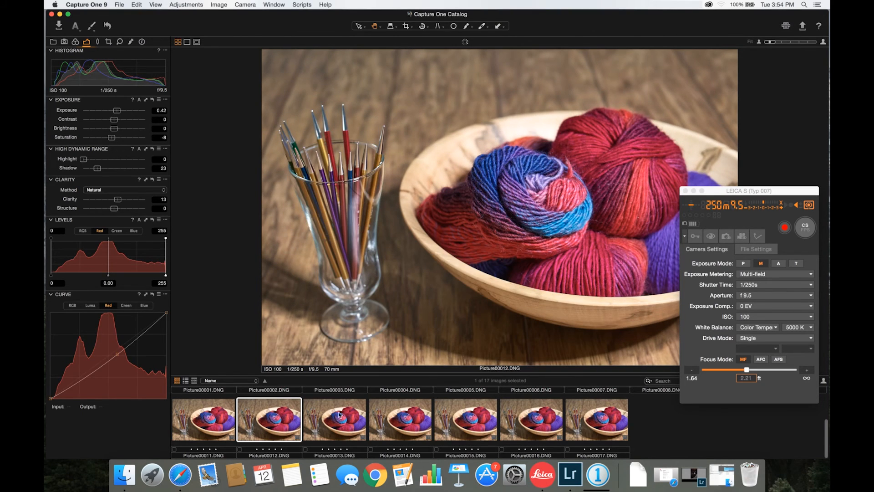
{"action": "left_click", "coordinate": [339, 414]}
{"action": "left_click", "coordinate": [482, 419]}
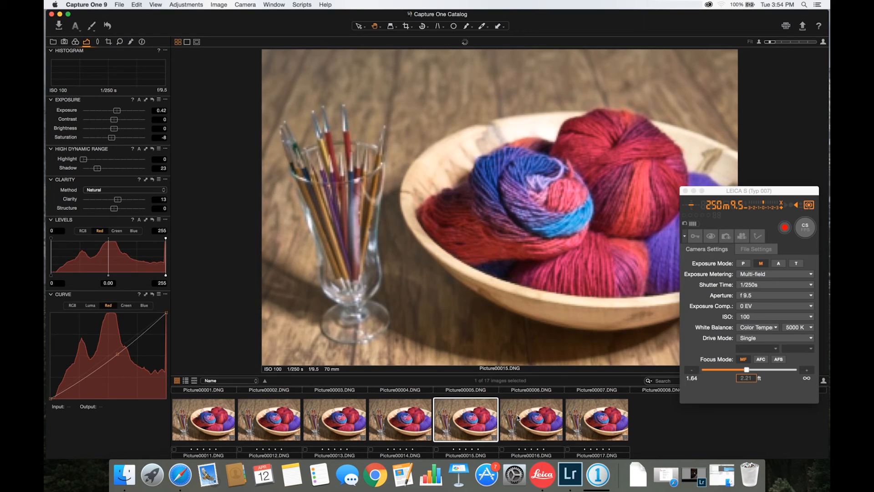
{"action": "left_click", "coordinate": [591, 419]}
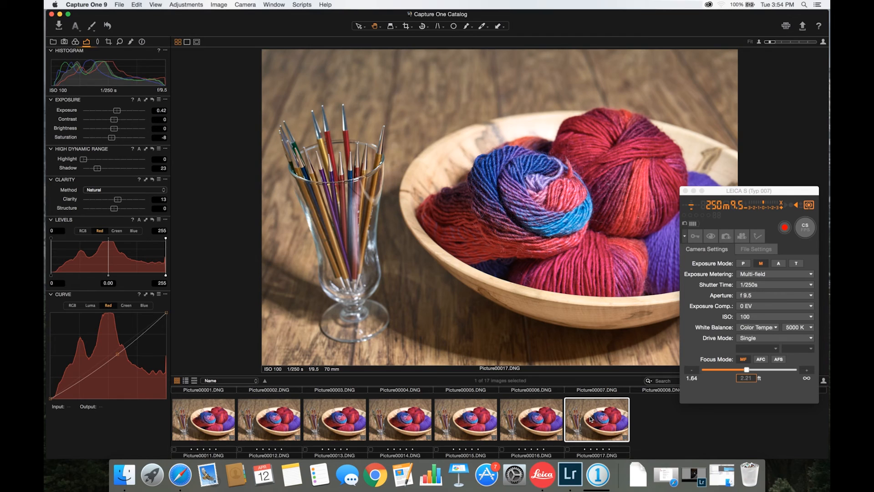
{"action": "left_click", "coordinate": [755, 250]}
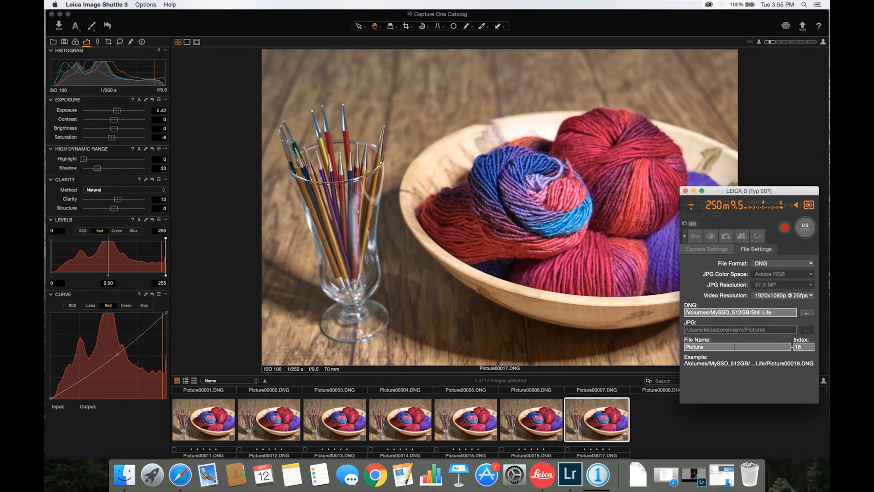
- Show the Library folders, choose Camera > Select Hot Folder, and nudge the Leica panel up and left
{"action": "left_click", "coordinate": [54, 42]}
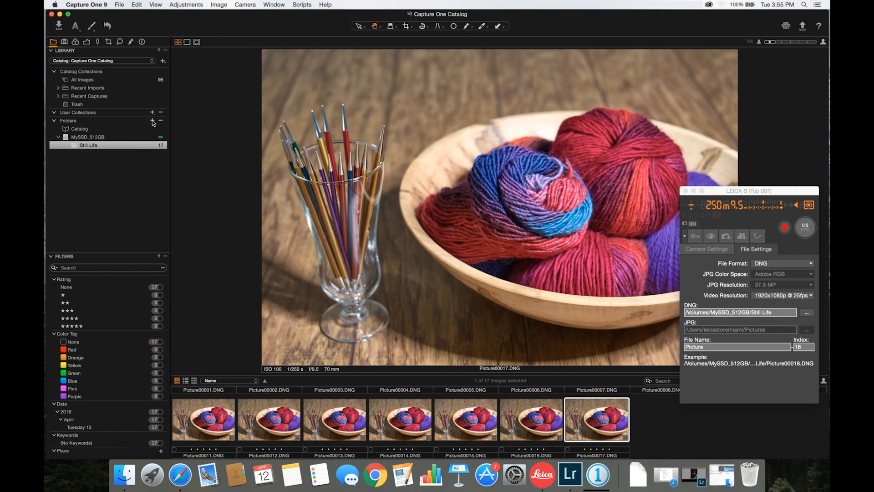
{"action": "left_click", "coordinate": [245, 5]}
{"action": "mouse_move", "coordinate": [273, 38]}
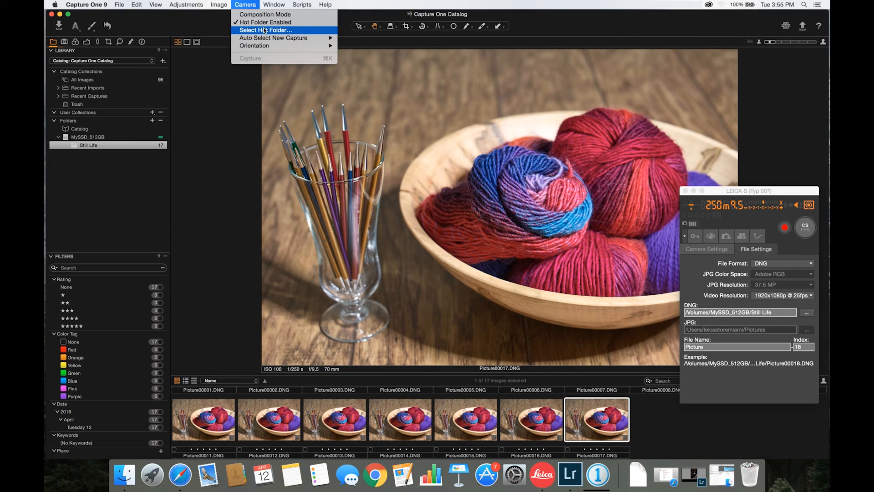
{"action": "left_click", "coordinate": [263, 30]}
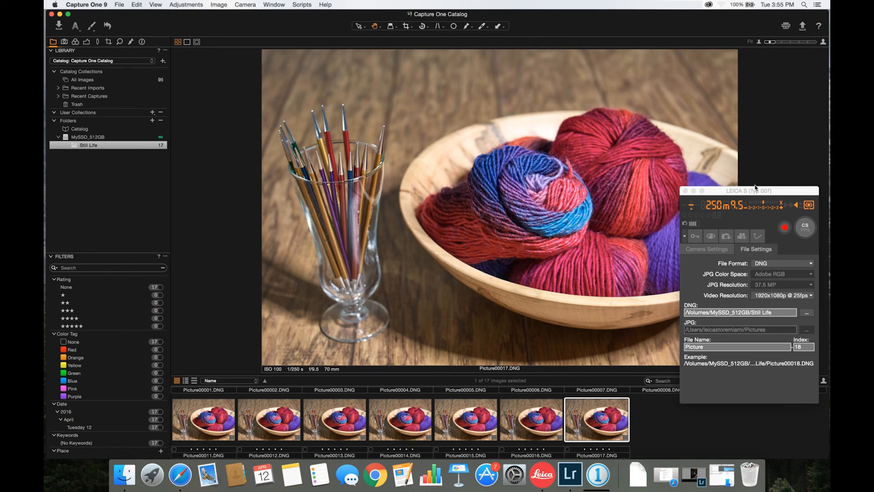
{"action": "left_click_drag", "start_coordinate": [752, 191], "coordinate": [742, 180]}
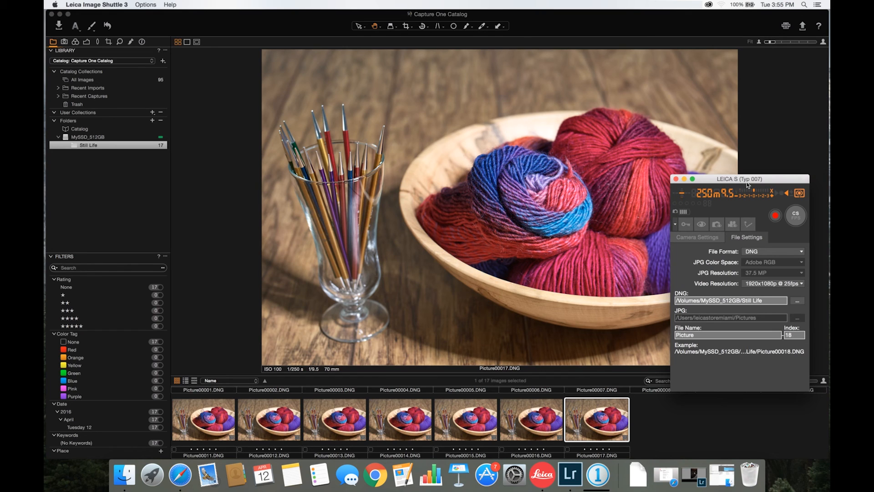
{"action": "left_click", "coordinate": [684, 178]}
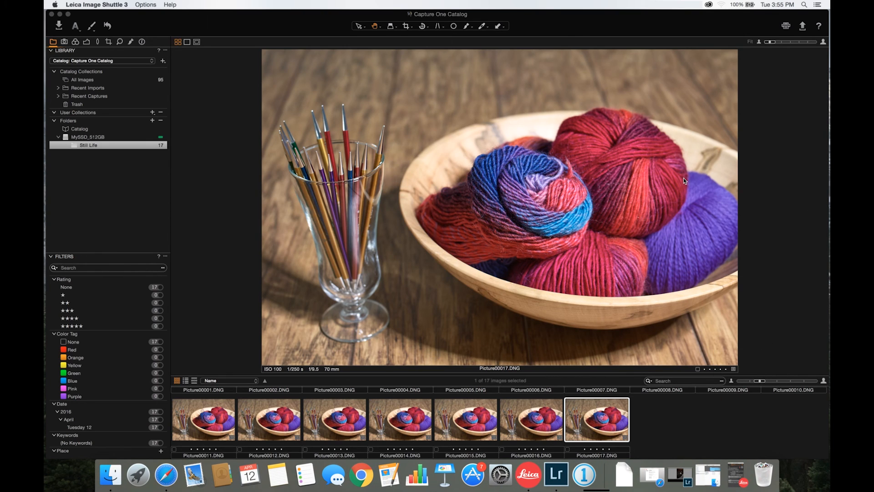
{"action": "left_click", "coordinate": [729, 465]}
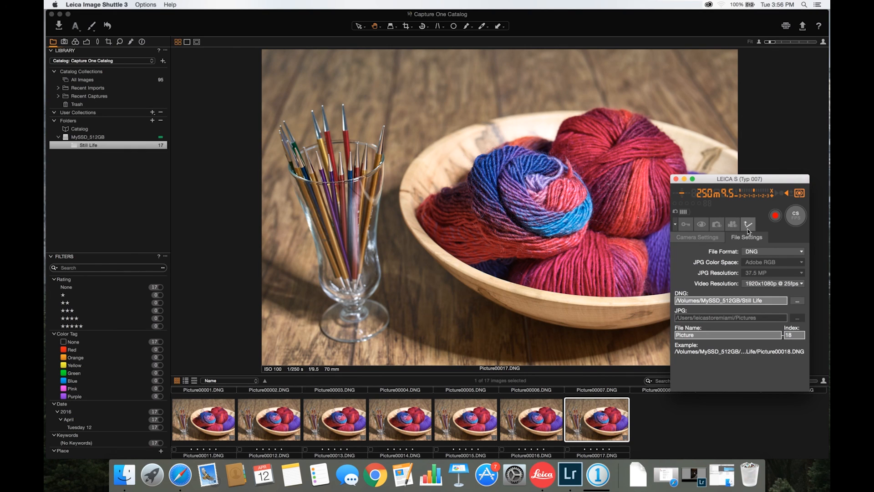
{"action": "left_click", "coordinate": [716, 226]}
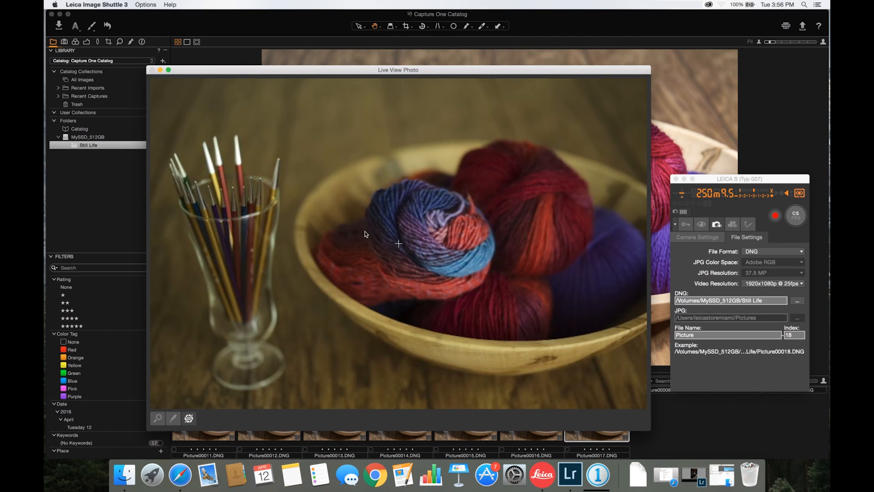
{"action": "left_click", "coordinate": [484, 198]}
{"action": "left_click", "coordinate": [414, 235]}
{"action": "left_click", "coordinate": [718, 227]}
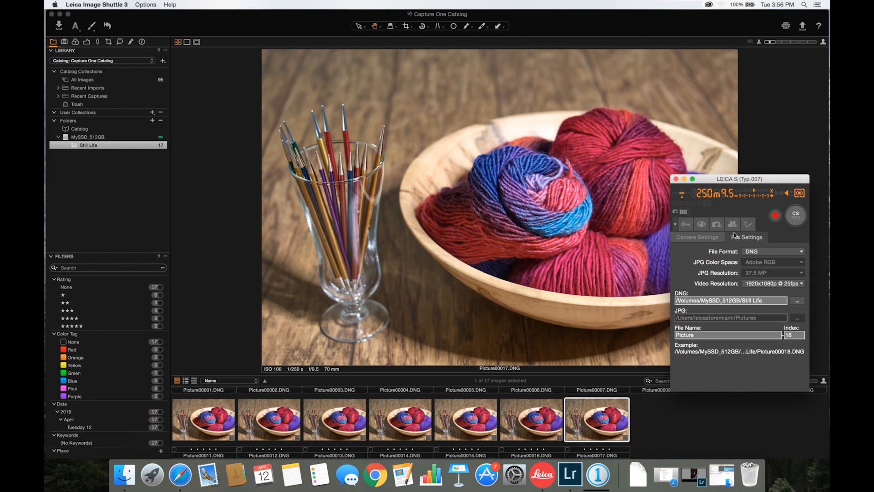